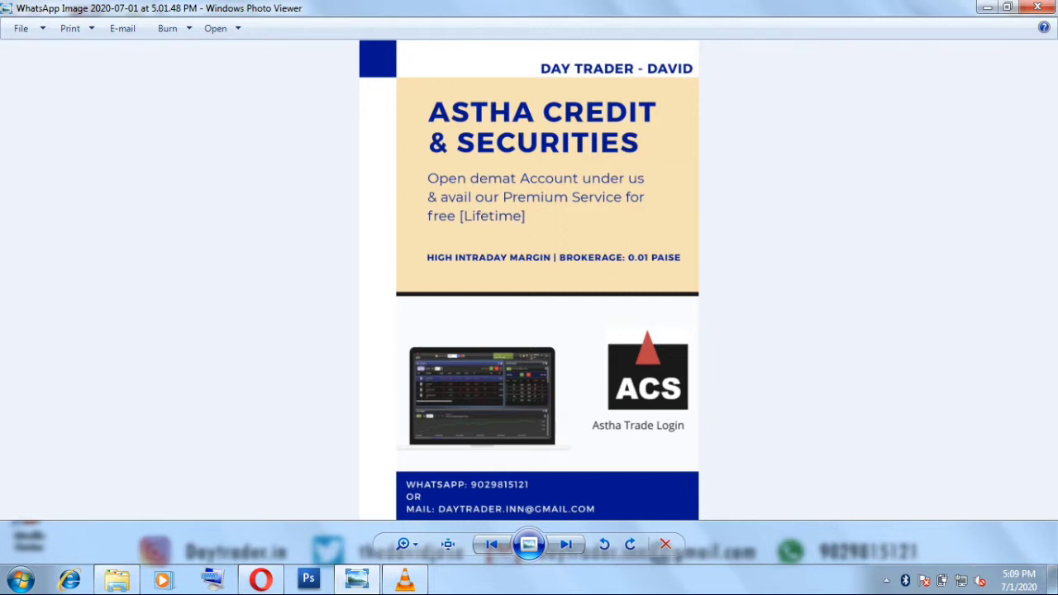
Search the web for 'astha trade' from Opera's Speed Dial tab
{"action": "left_click", "coordinate": [261, 580]}
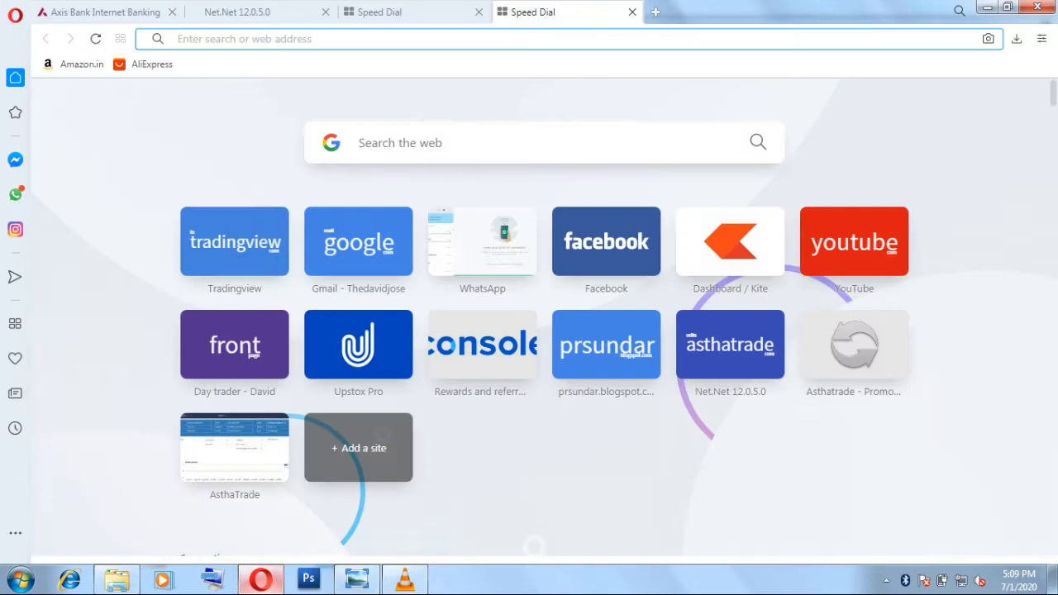
{"action": "left_click", "coordinate": [388, 12]}
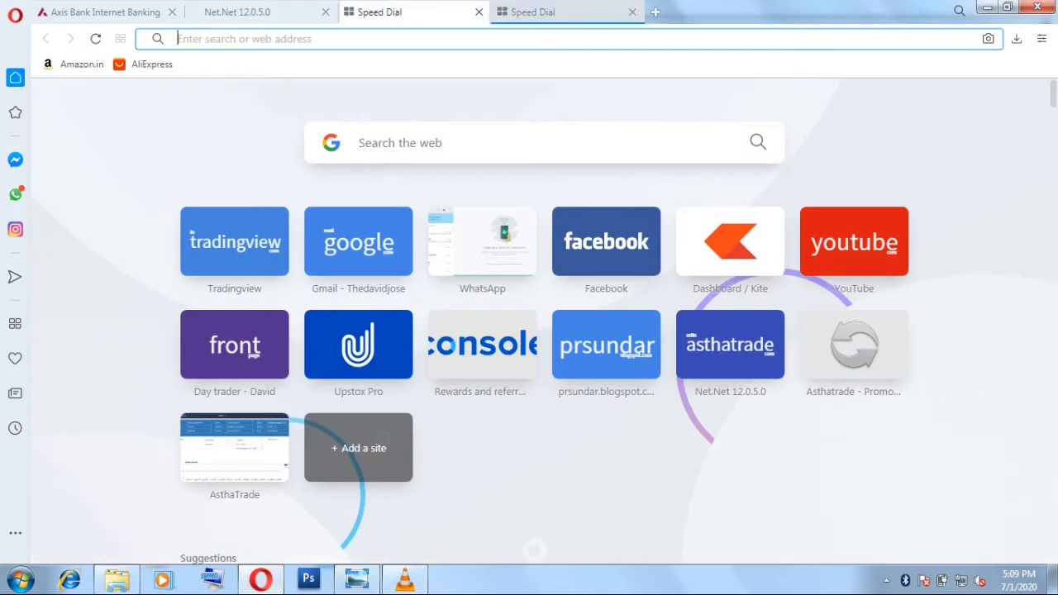
{"action": "left_click", "coordinate": [359, 142]}
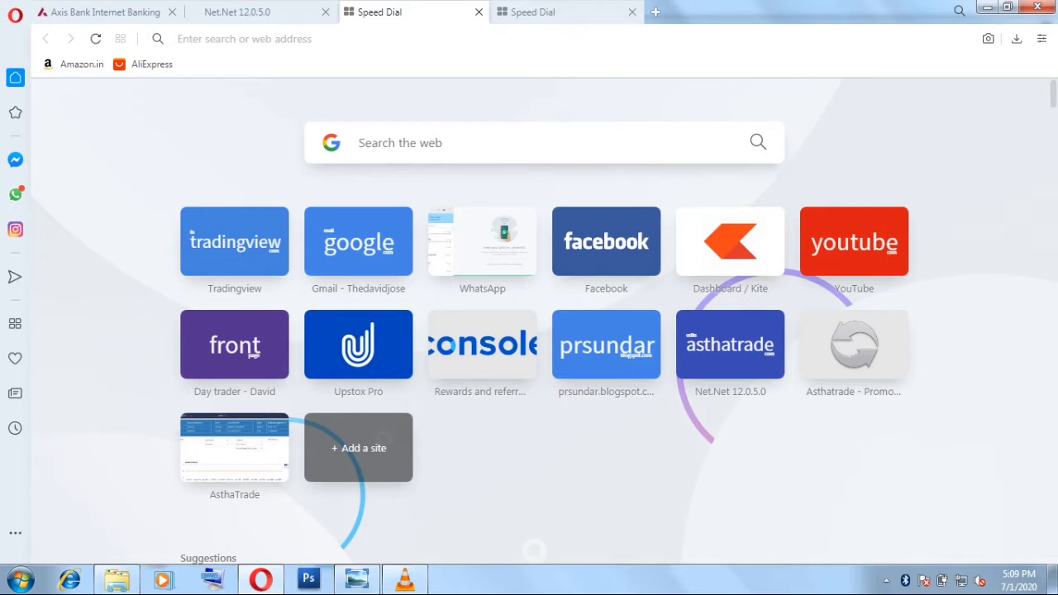
{"action": "type", "text": "ash"}
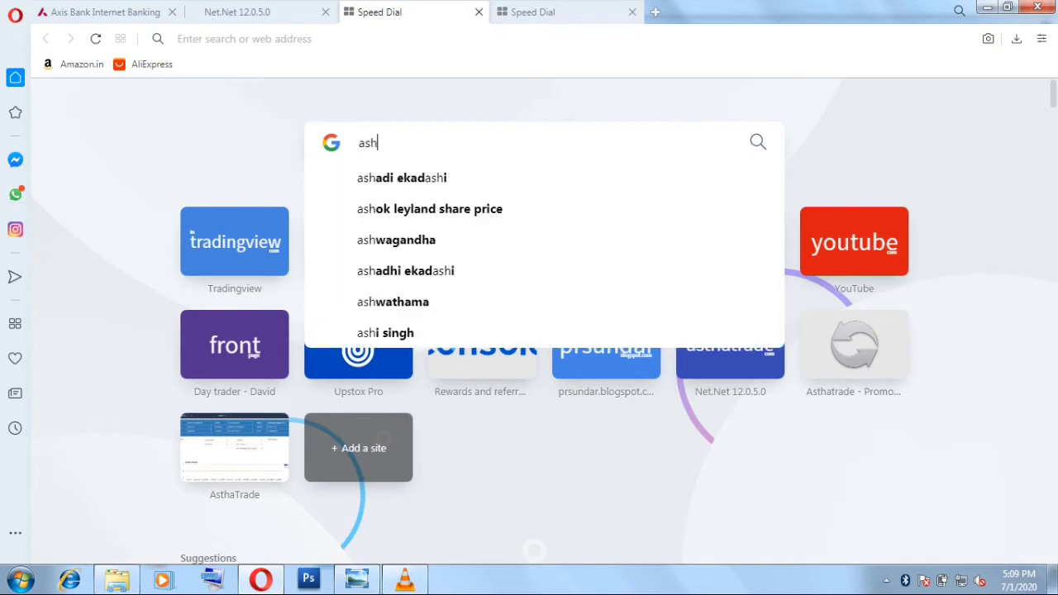
{"action": "key", "text": "BackSpace"}
{"action": "type", "text": "t"}
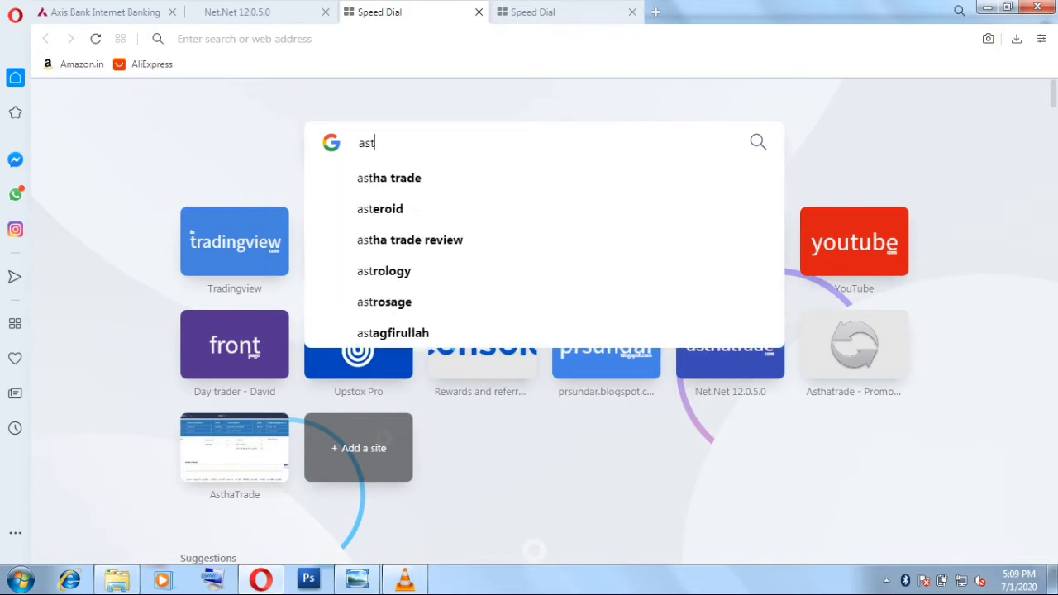
{"action": "key", "text": "Down"}
{"action": "key", "text": "Return"}
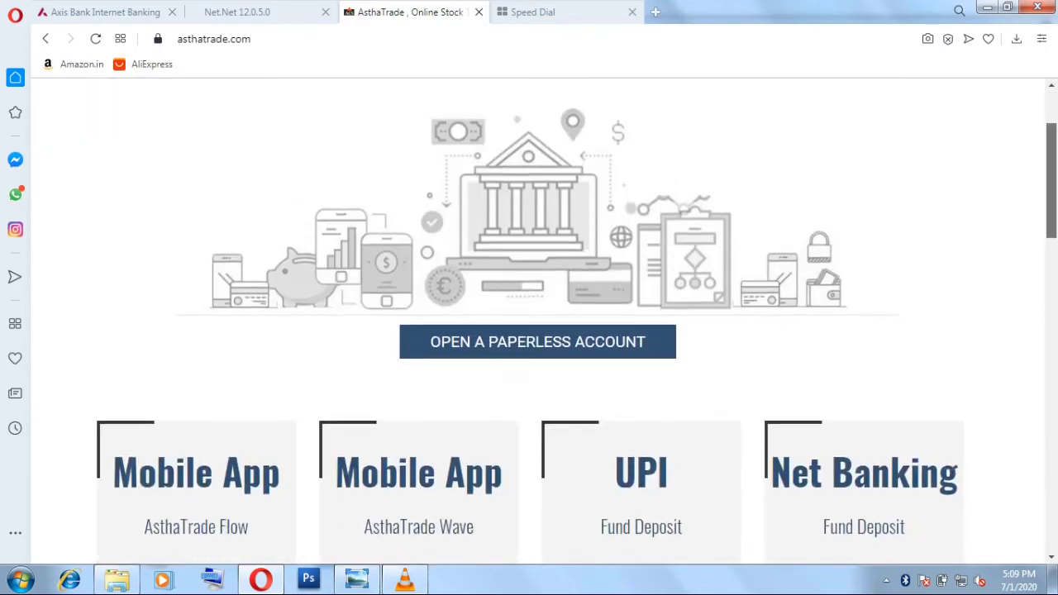
Open the asthatrade.com MENU listing Funds, Trading Tools, Back-Office and Utilities
{"action": "scroll", "coordinate": [537, 322], "scroll_direction": "down", "scroll_amount": 10}
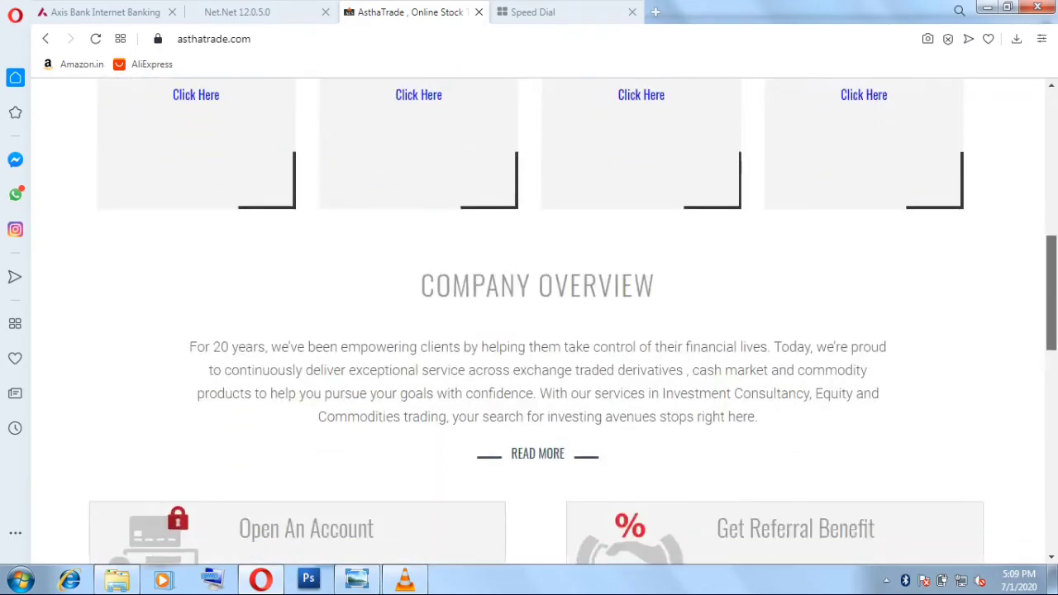
{"action": "scroll", "coordinate": [537, 323], "scroll_direction": "up", "scroll_amount": 8}
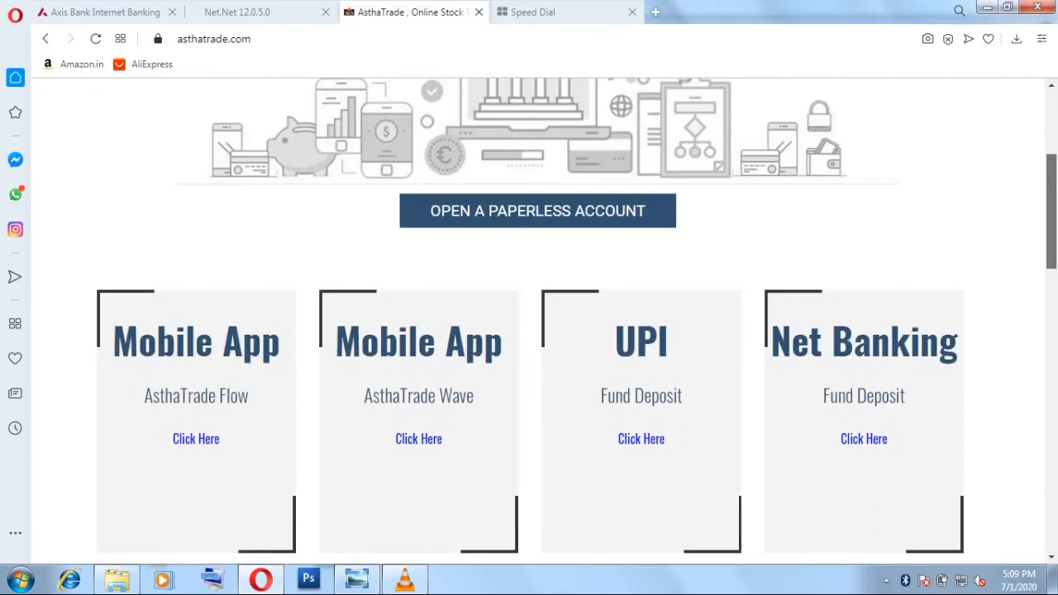
{"action": "scroll", "coordinate": [537, 322], "scroll_direction": "up", "scroll_amount": 2}
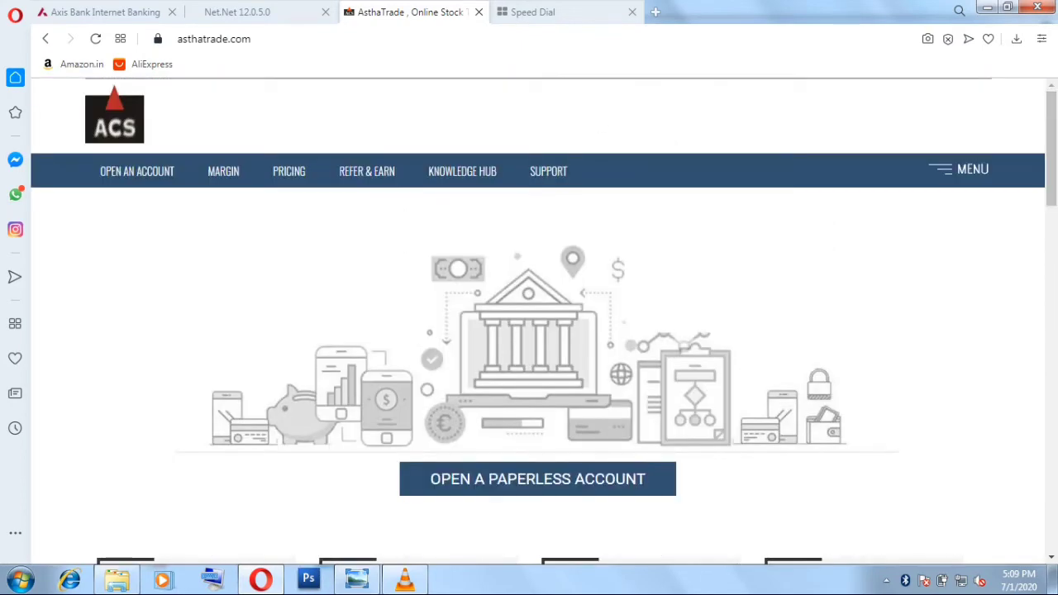
{"action": "left_click", "coordinate": [959, 168]}
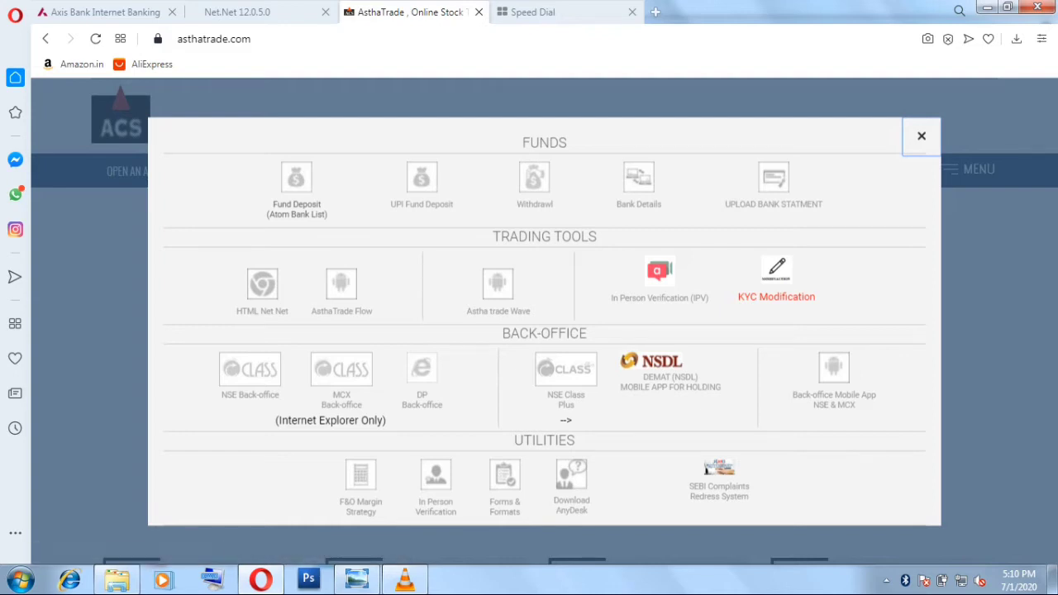
Open the UPI Fund Deposit form and try its Pay Amount and VPA fields
{"action": "left_click", "coordinate": [296, 177]}
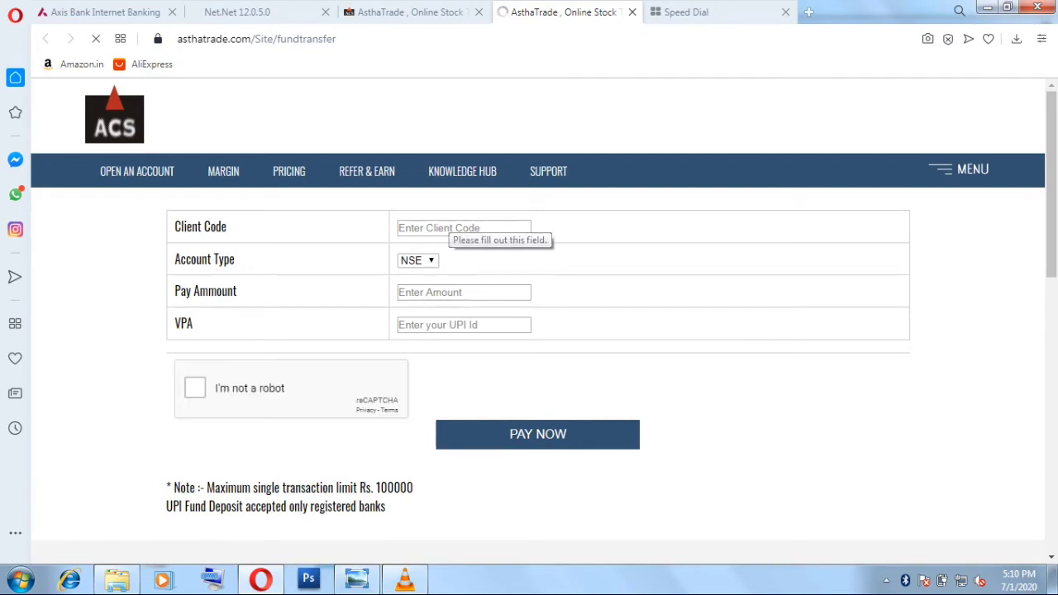
{"action": "left_click", "coordinate": [450, 292]}
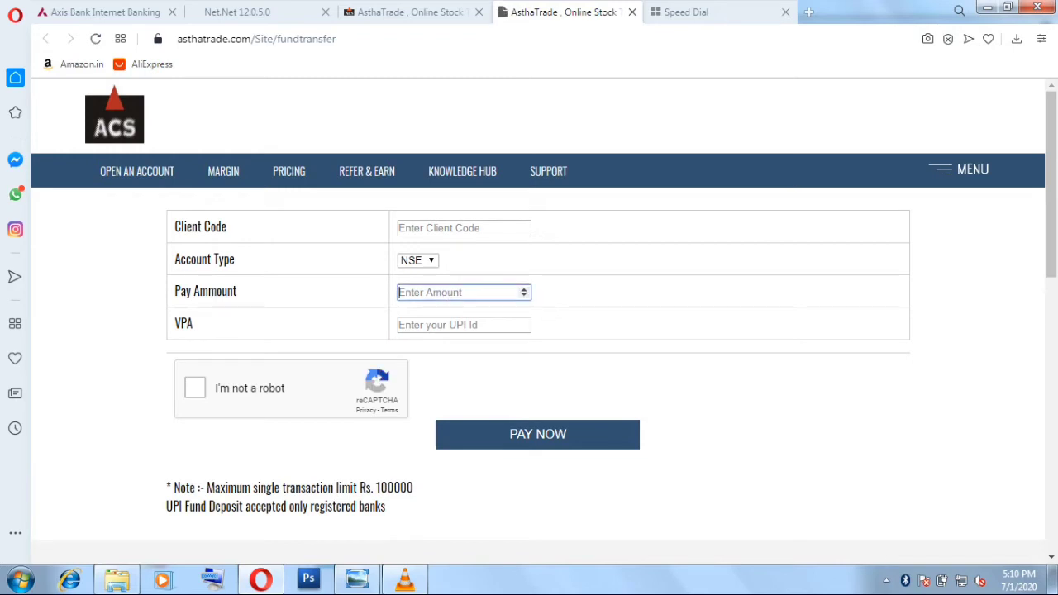
{"action": "left_click", "coordinate": [463, 325]}
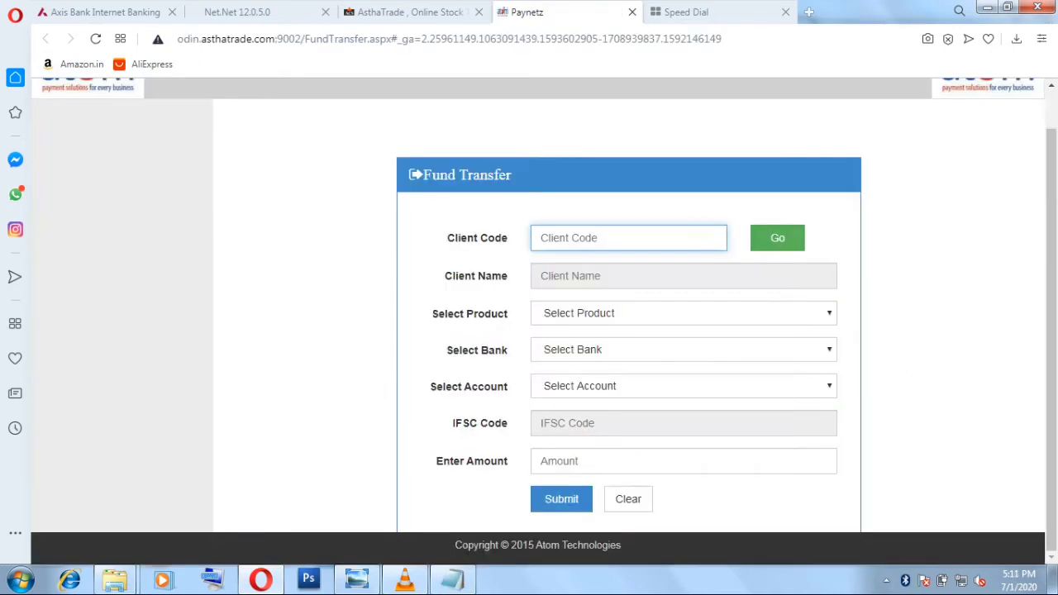
Close the UPI tab and open the Atom bank-list Fund Deposit form instead
{"action": "left_click", "coordinate": [632, 11]}
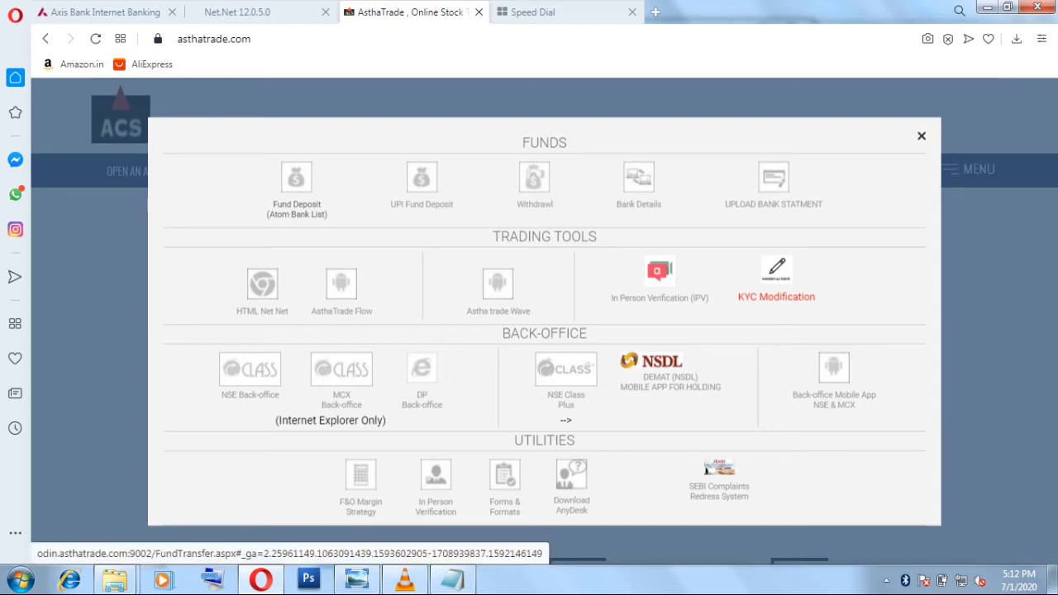
{"action": "left_click", "coordinate": [296, 190]}
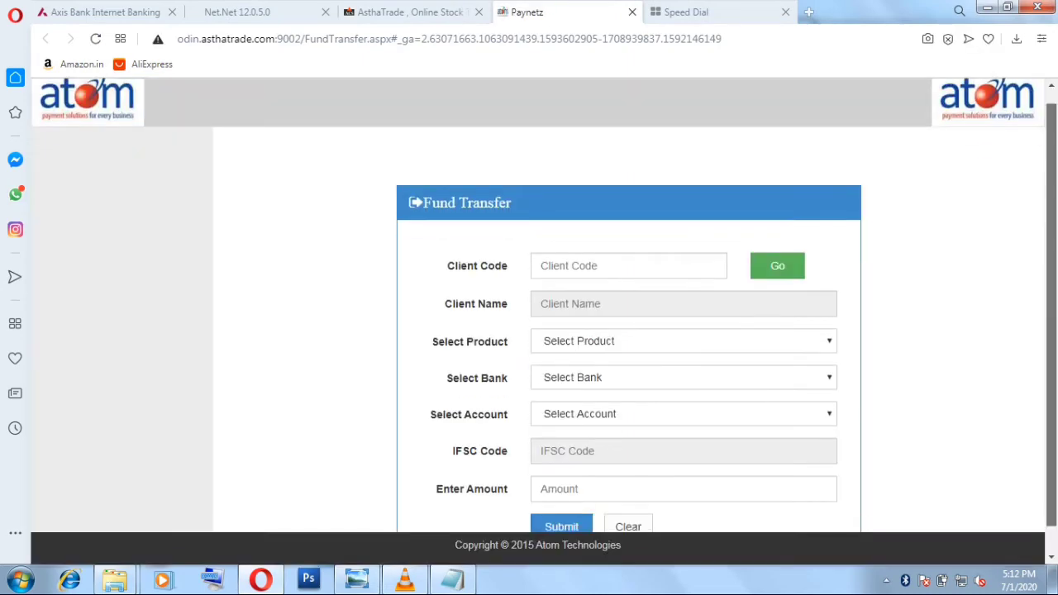
{"action": "scroll", "coordinate": [545, 311], "scroll_direction": "down", "scroll_amount": 1}
Paste the client code into Client Code and look up the client's name
{"action": "left_click", "coordinate": [578, 237]}
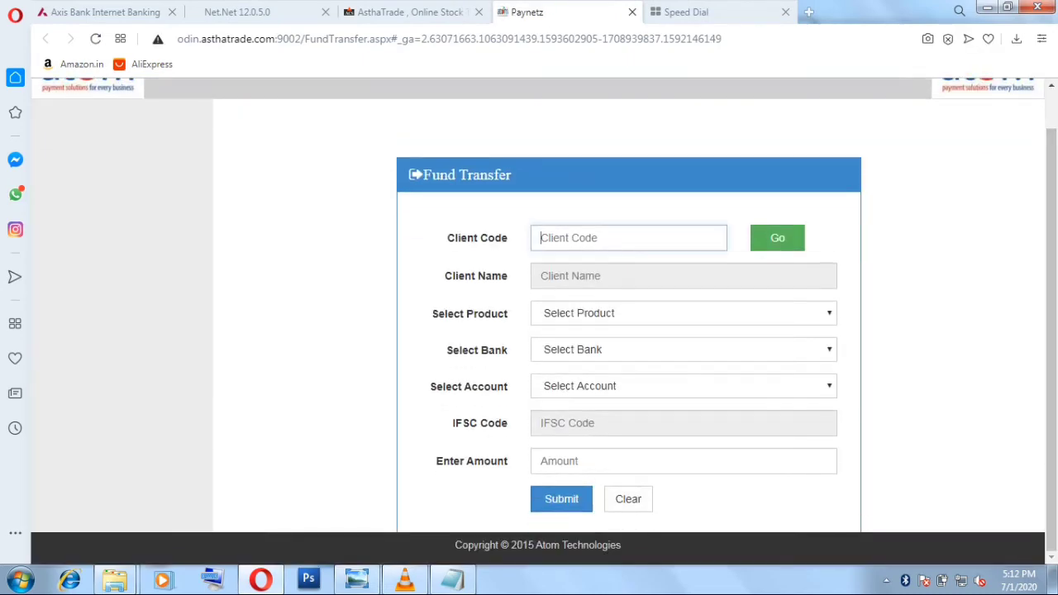
{"action": "right_click", "coordinate": [605, 234]}
{"action": "left_click", "coordinate": [628, 327]}
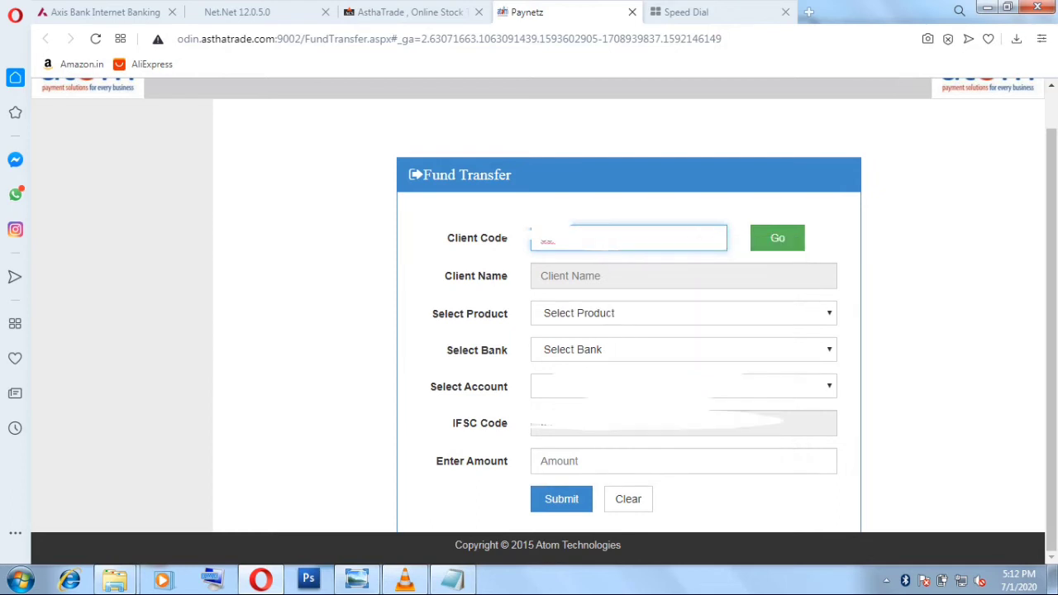
{"action": "left_click", "coordinate": [777, 238]}
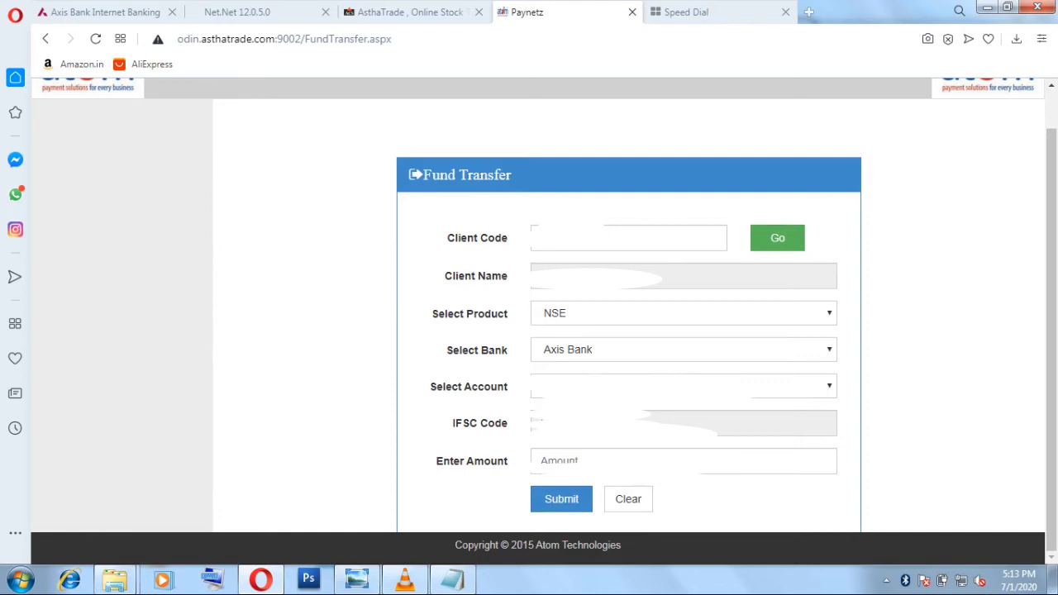
Enter an amount of 25000 and submit the Atom fund transfer
{"action": "left_click", "coordinate": [682, 460]}
{"action": "type", "text": "25000"}
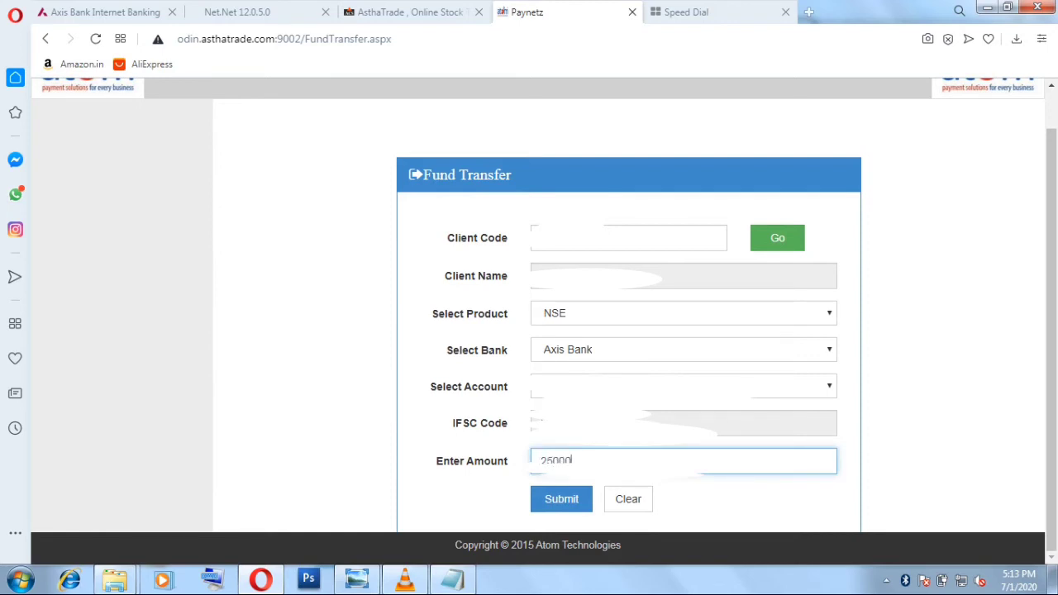
{"action": "key", "text": "Tab"}
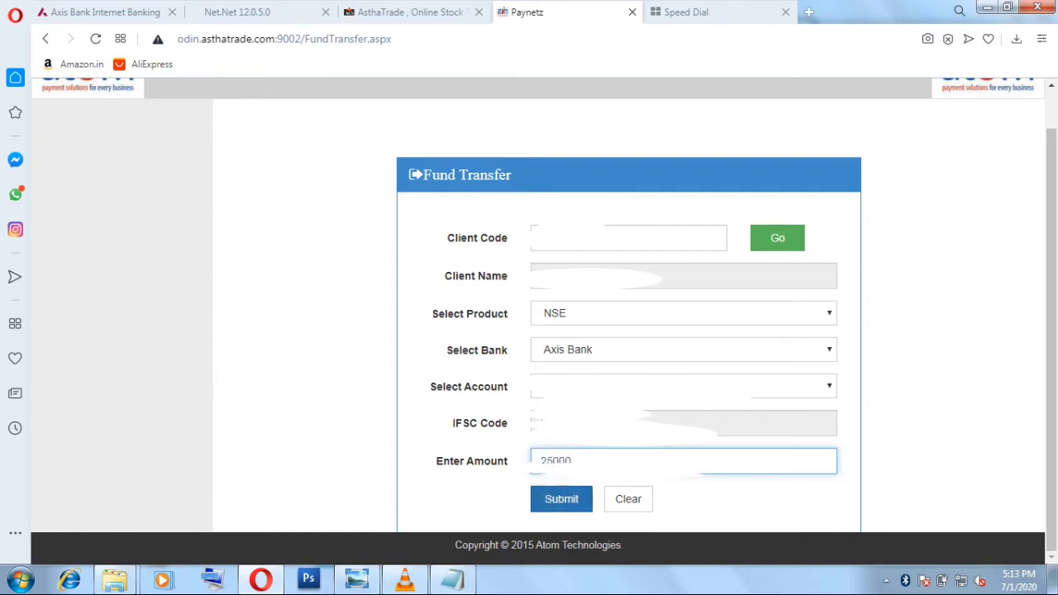
{"action": "key", "text": "Return"}
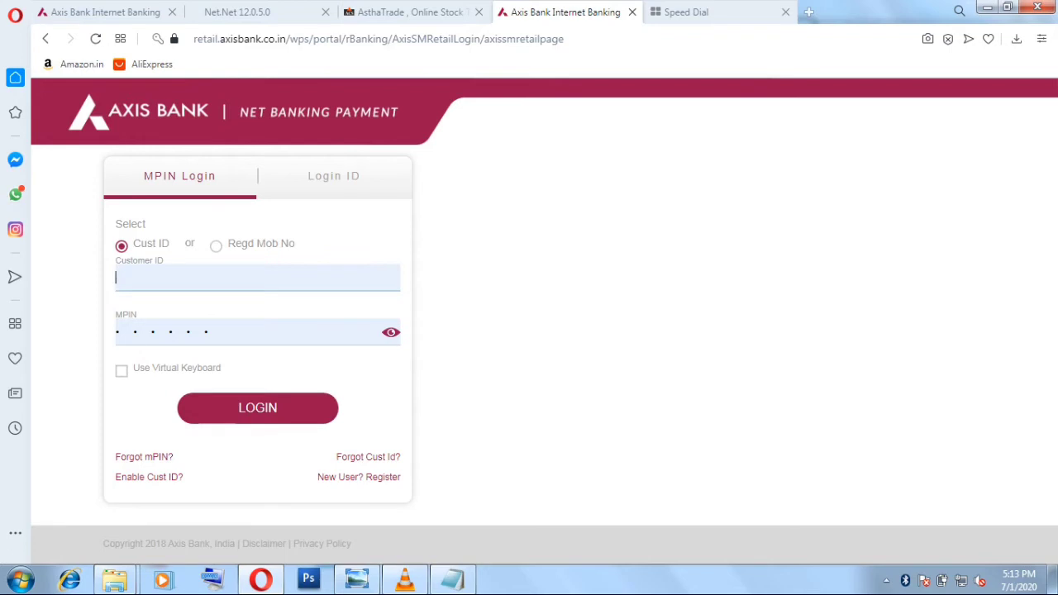
Log in to Axis Bank Net Banking using the login ID and account password
{"action": "key", "text": "Return"}
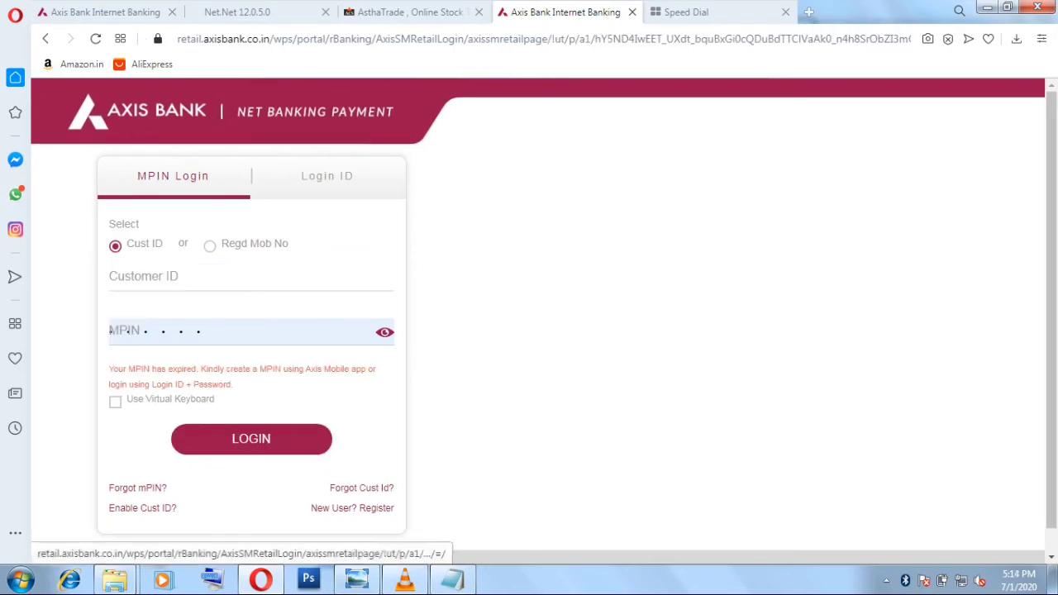
{"action": "left_click", "coordinate": [326, 175]}
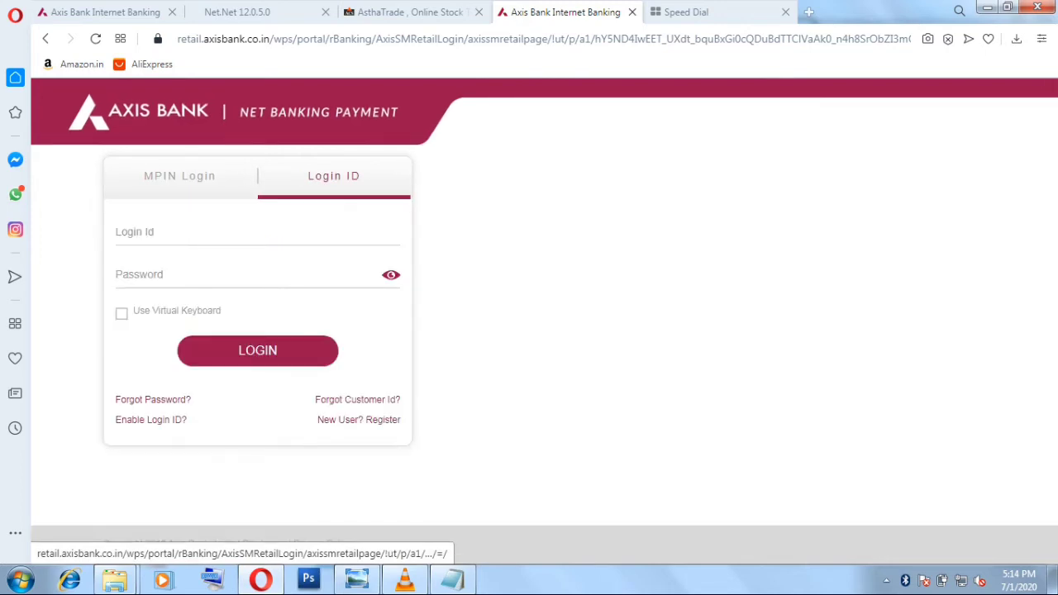
{"action": "left_click", "coordinate": [117, 232]}
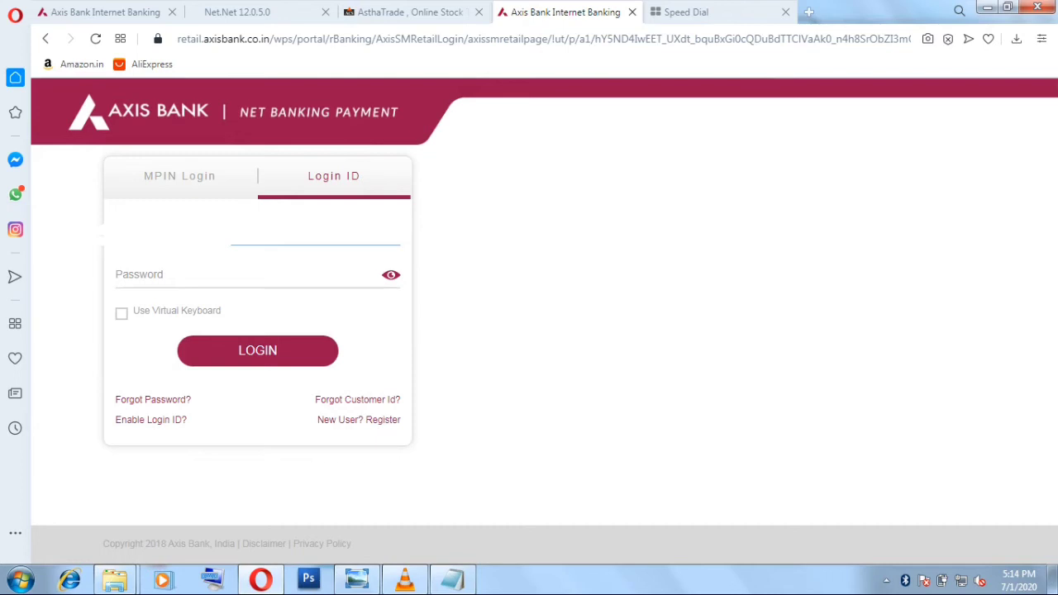
{"action": "left_click", "coordinate": [248, 274]}
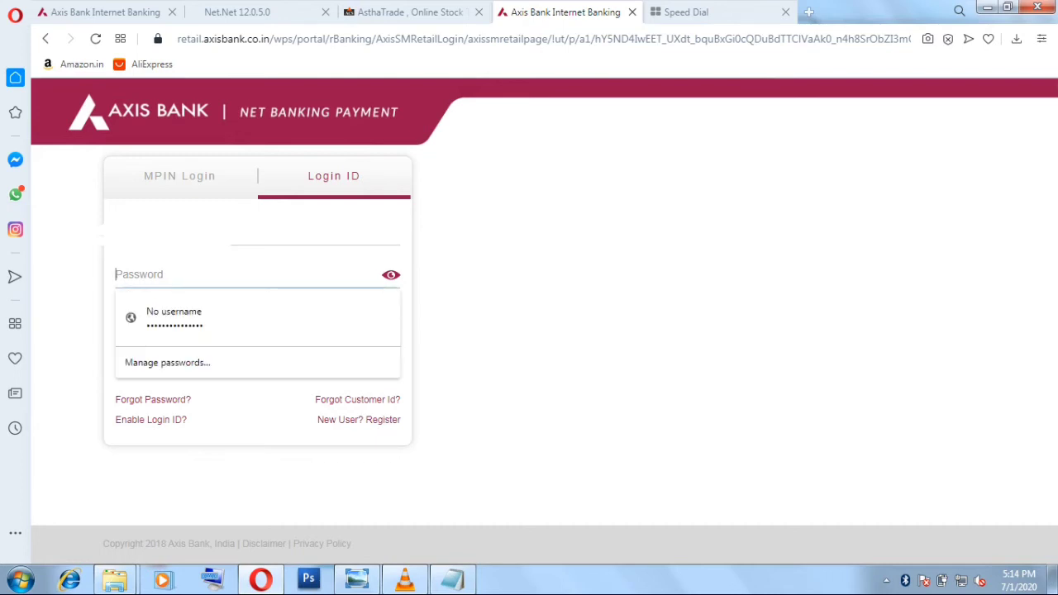
{"action": "type", "text": "***"}
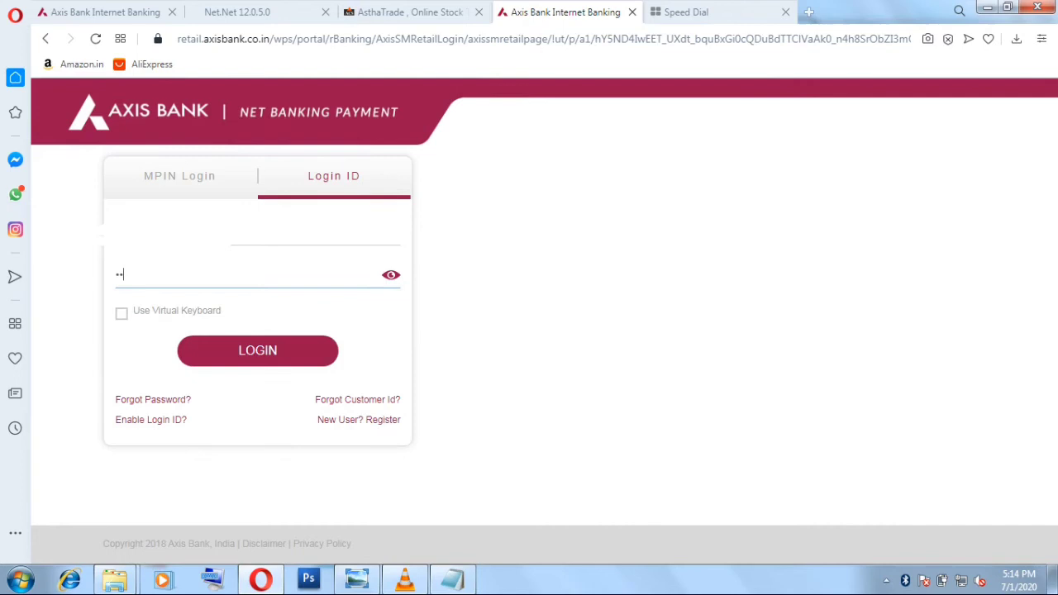
{"action": "type", "text": "************"}
{"action": "key", "text": "Return"}
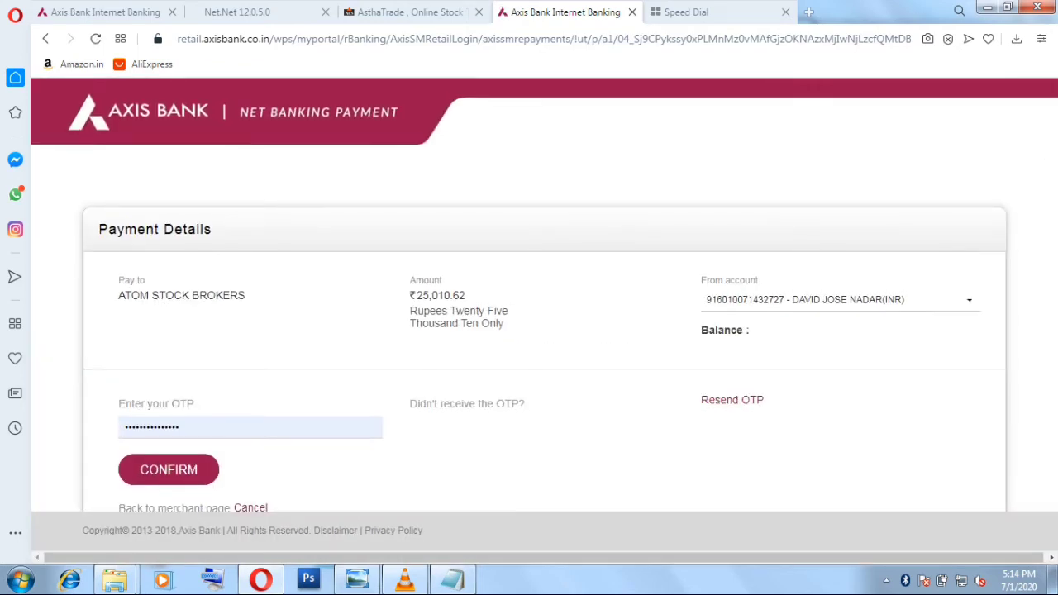
Replace the autofilled OTP with the one-time code and confirm the ₹25,010.62 payment
{"action": "left_click", "coordinate": [179, 426]}
{"action": "left_click_drag", "start_coordinate": [179, 426], "coordinate": [122, 426]}
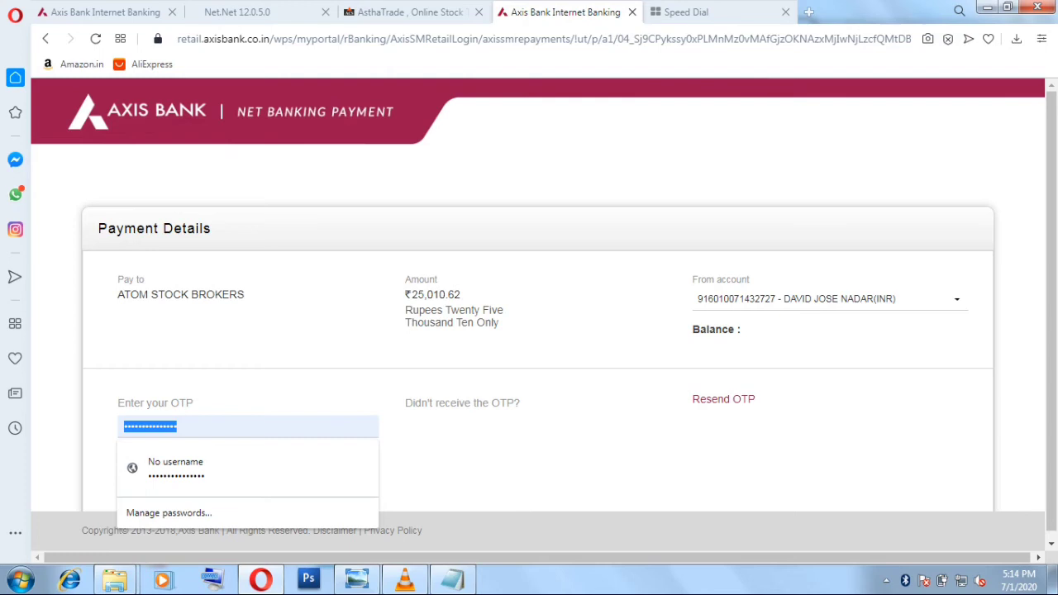
{"action": "type", "text": "12"}
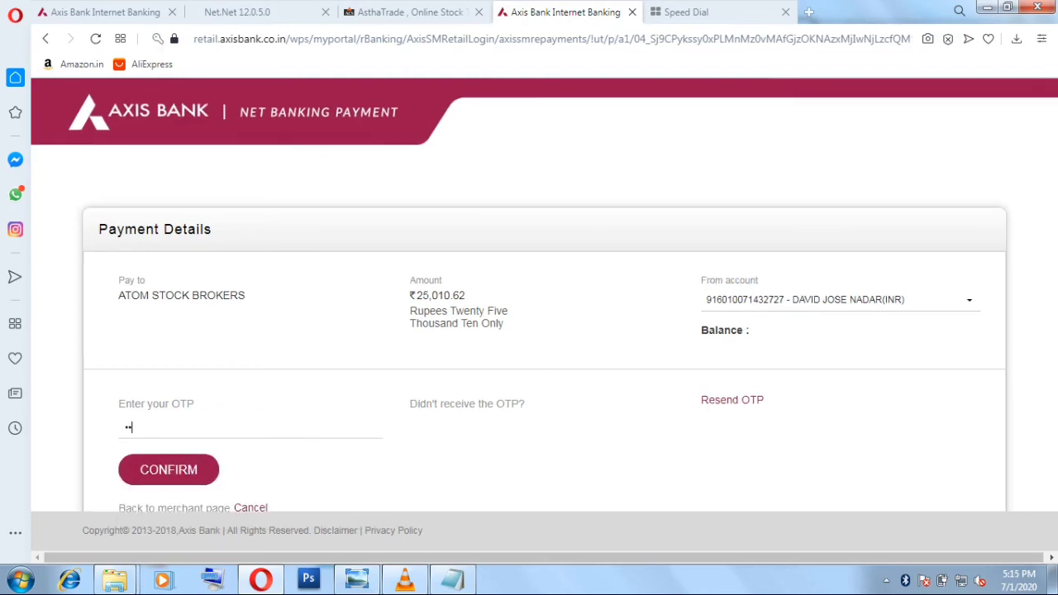
{"action": "type", "text": "3456"}
{"action": "key", "text": "Tab"}
{"action": "key", "text": "Return"}
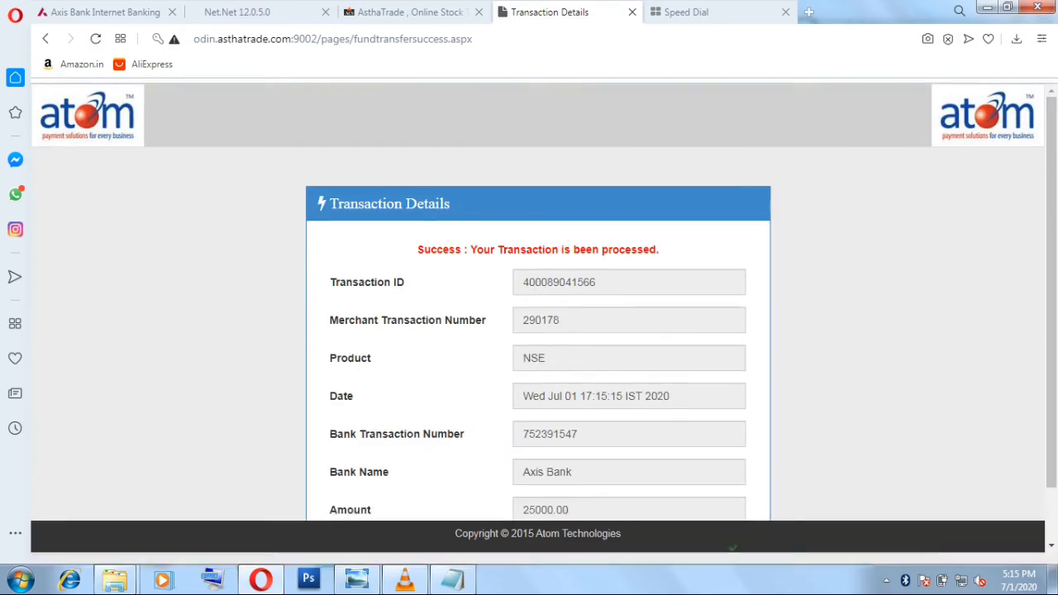
{"action": "scroll", "coordinate": [545, 305], "scroll_direction": "down", "scroll_amount": 1}
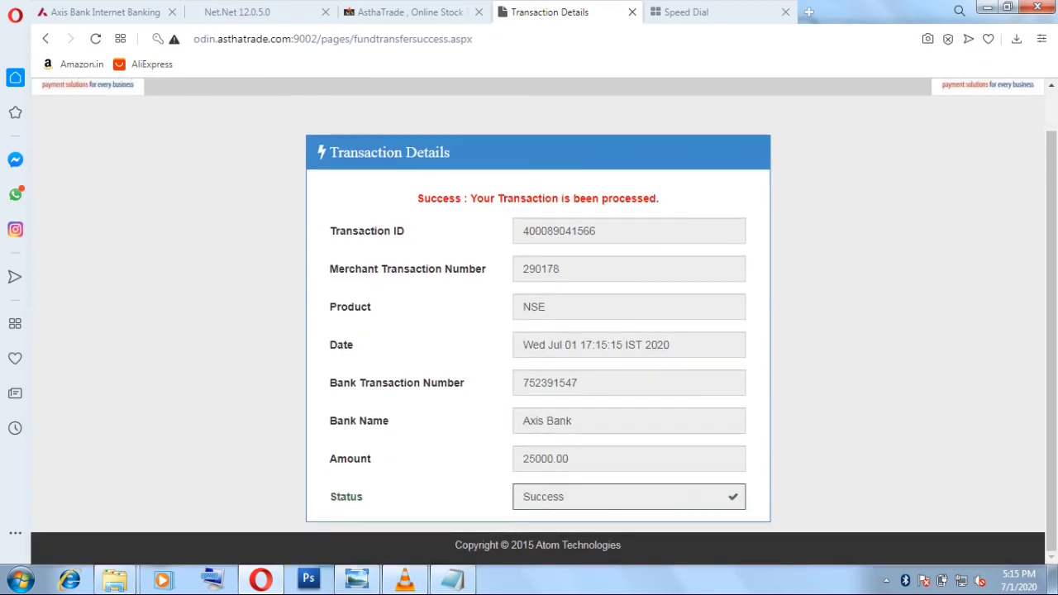
{"action": "left_click_drag", "start_coordinate": [417, 198], "coordinate": [659, 198]}
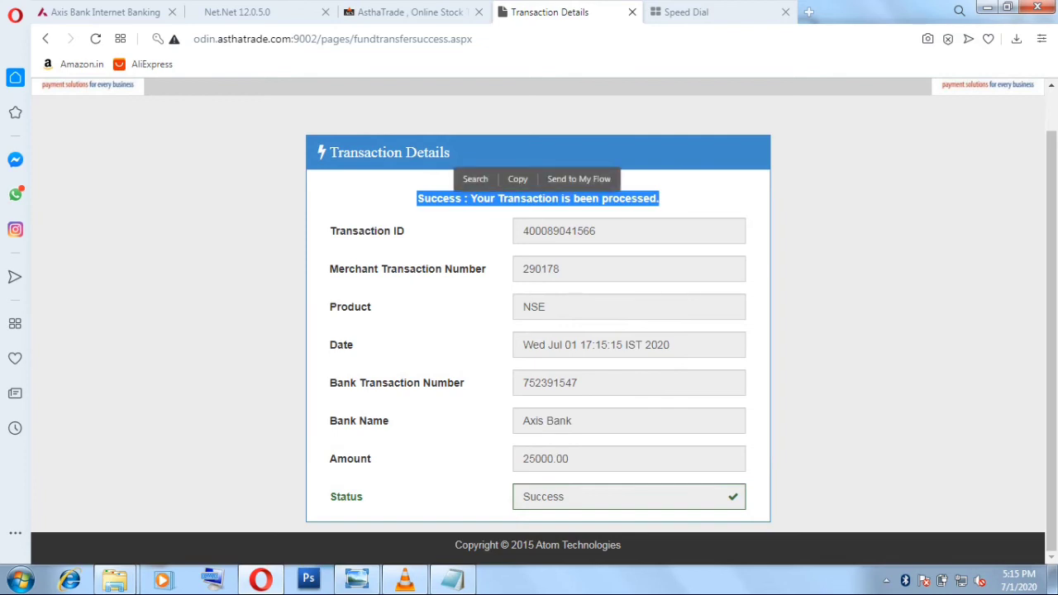
{"action": "key", "text": "Escape"}
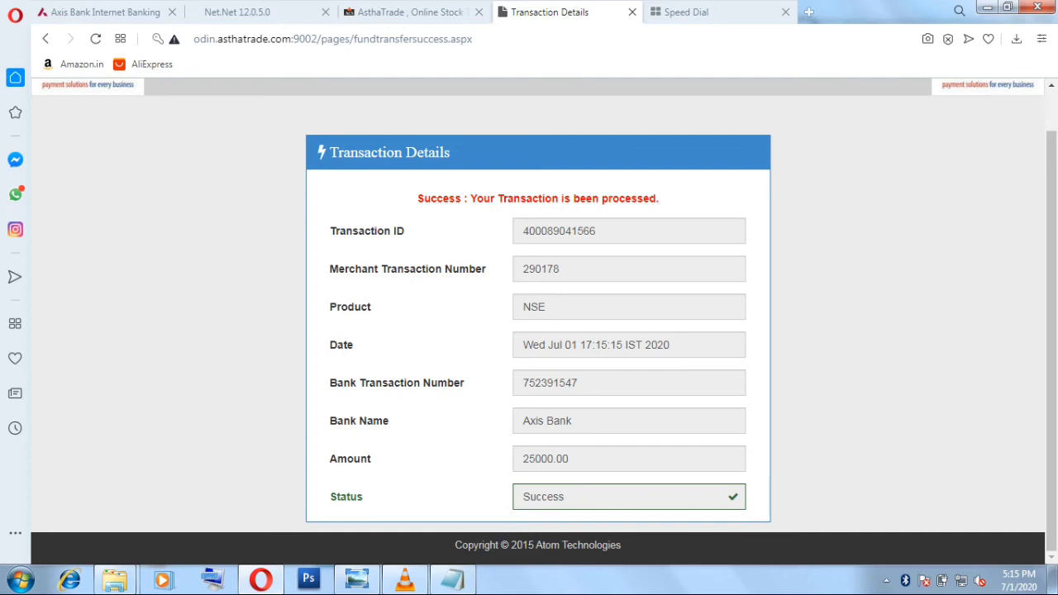
Switch to the Net.Net 12.0.5.0 market watch of INFY, TCS, RELIANCE and TATACHEM
{"action": "key", "text": "ctrl+Tab"}
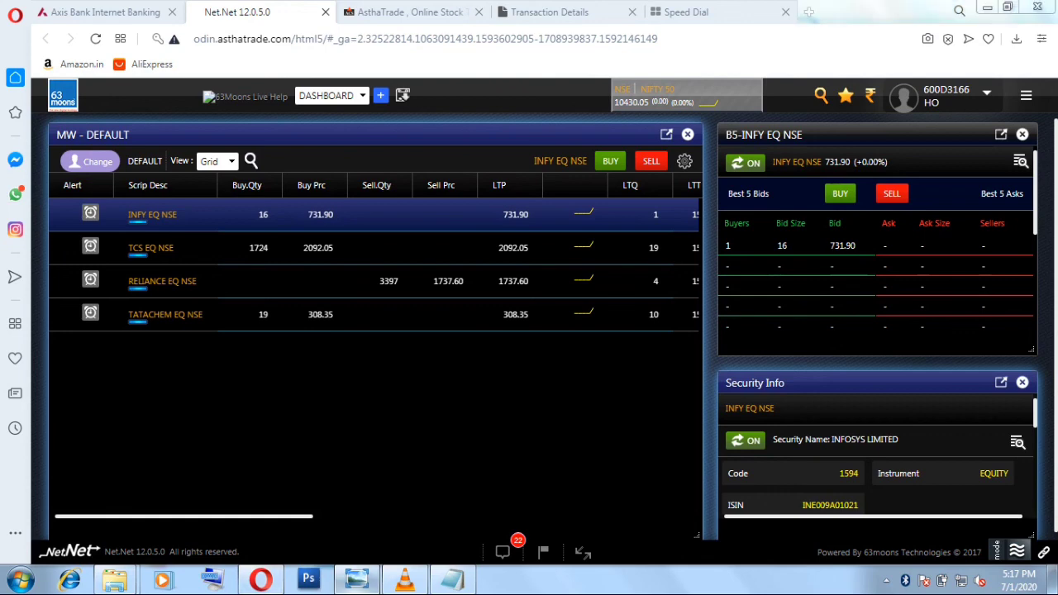
Bring Windows Photo Viewer with the Astha Credit & Securities flyer to the front
{"action": "left_click", "coordinate": [356, 580]}
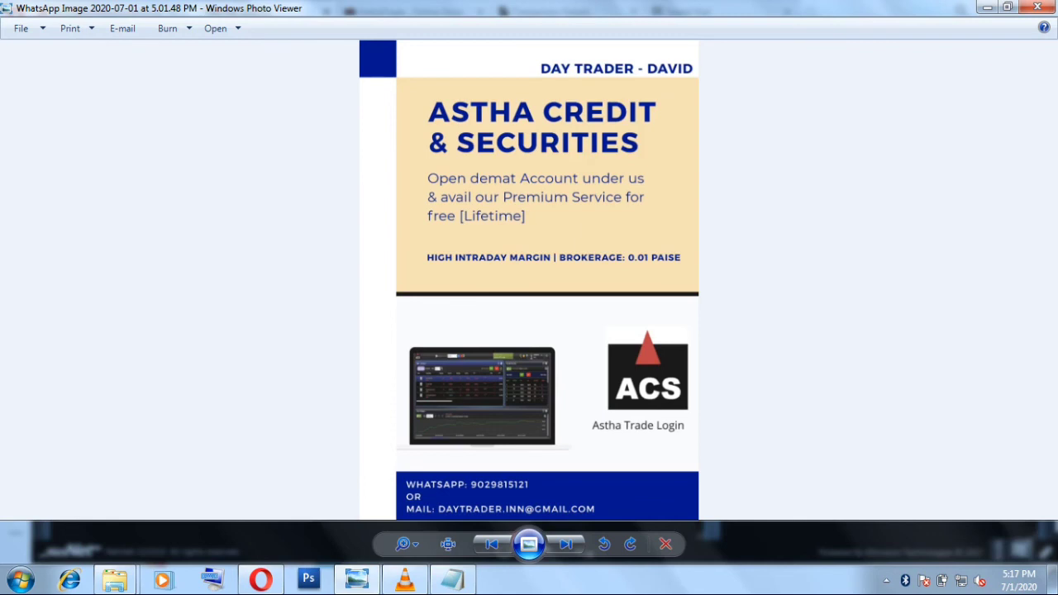